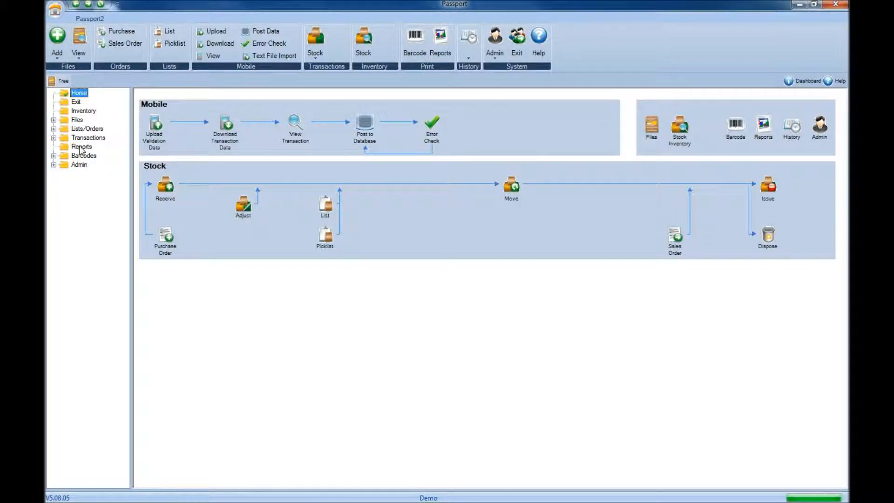
Step: Open the reports section and choose Stock Inventory as the report category
{"action": "left_click", "coordinate": [80, 148]}
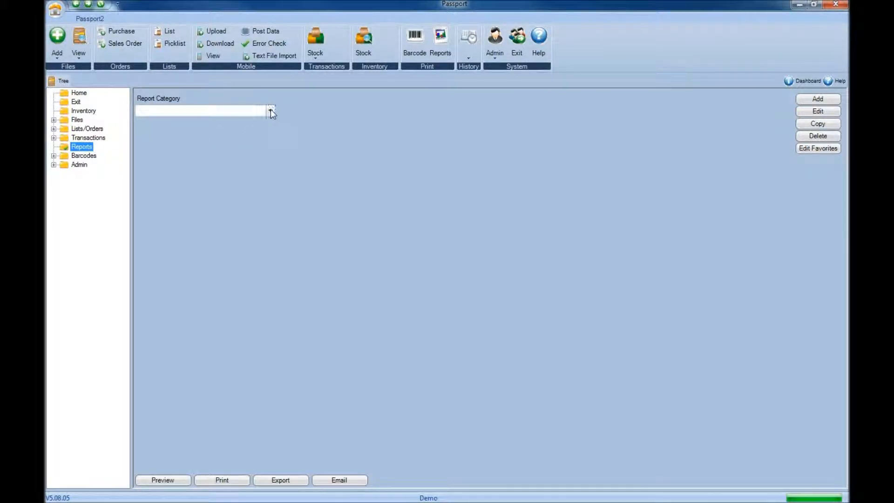
{"action": "left_click", "coordinate": [271, 111]}
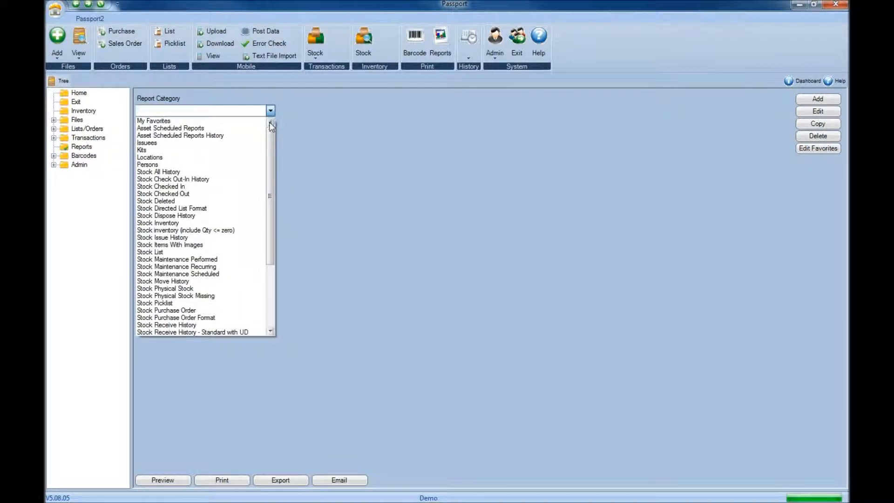
{"action": "left_click_drag", "start_coordinate": [271, 135], "coordinate": [270, 219]}
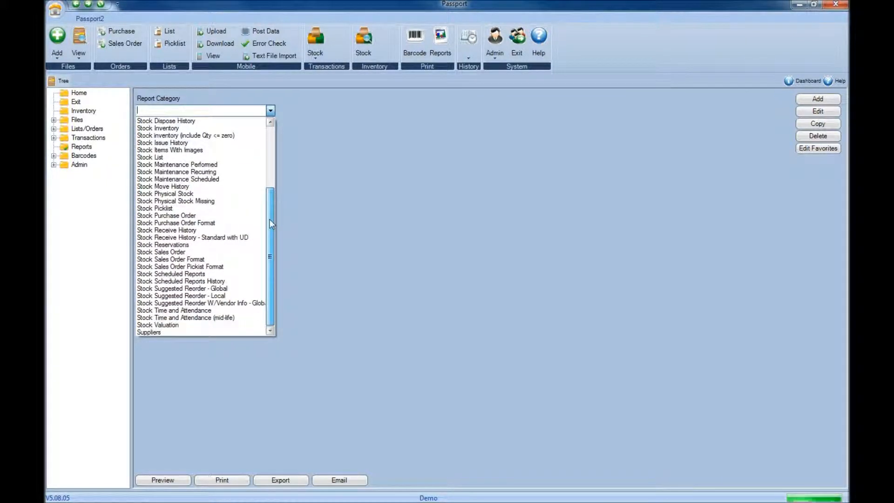
{"action": "left_click", "coordinate": [222, 110]}
{"action": "type", "text": "stock"}
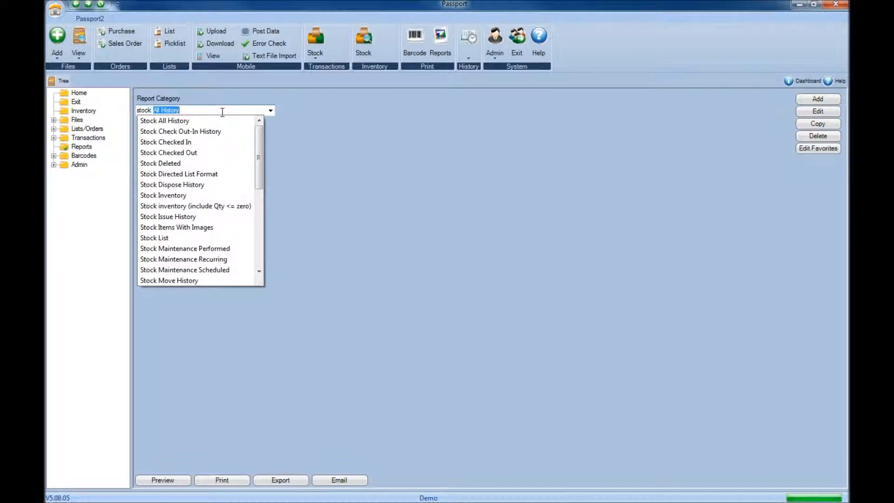
{"action": "type", "text": " i"}
{"action": "key", "text": "Down"}
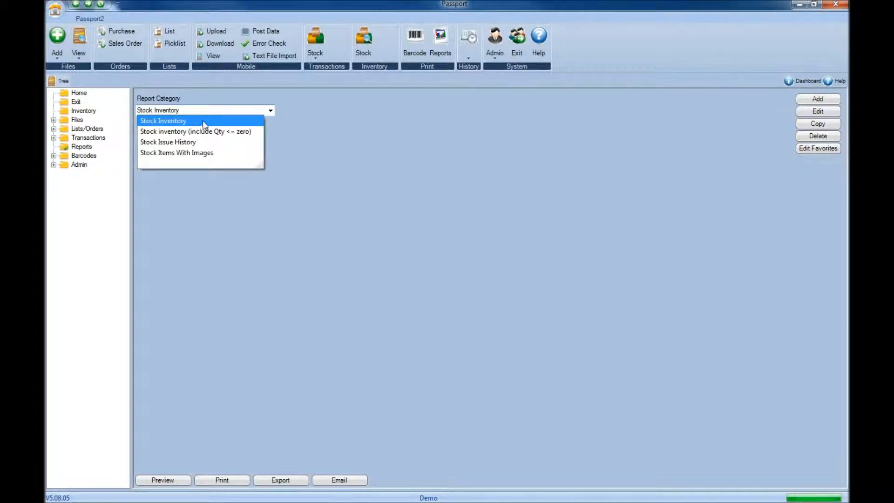
{"action": "left_click", "coordinate": [203, 125]}
{"action": "left_click", "coordinate": [200, 110]}
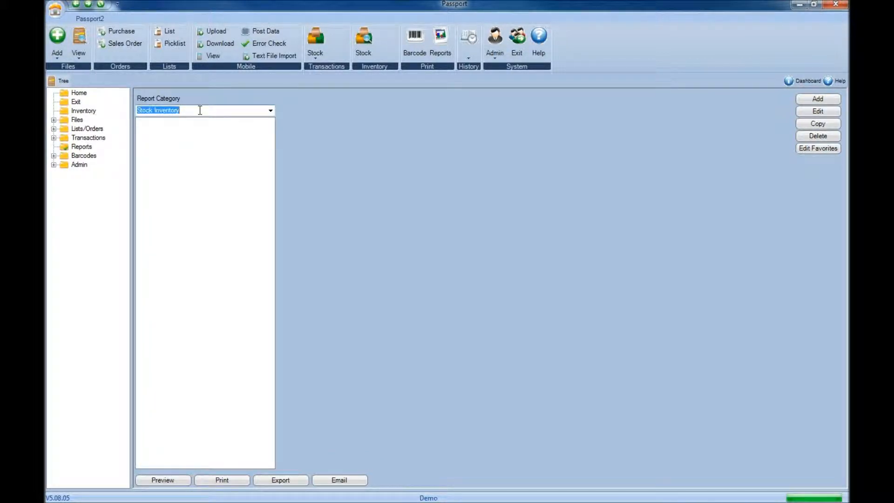
Step: Add a new report in the Stock Inventory category, name it "Stock Inventory Report", and continue to field selection
{"action": "left_click", "coordinate": [829, 102]}
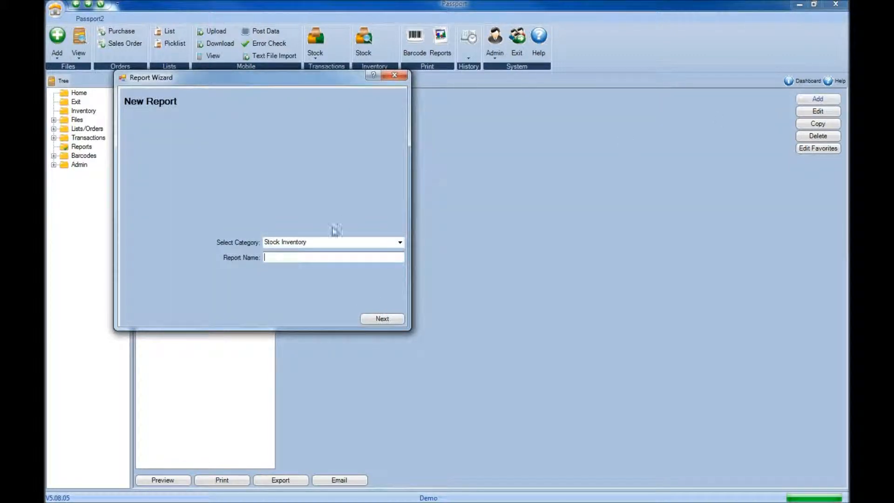
{"action": "type", "text": "Stock Inventory Report"}
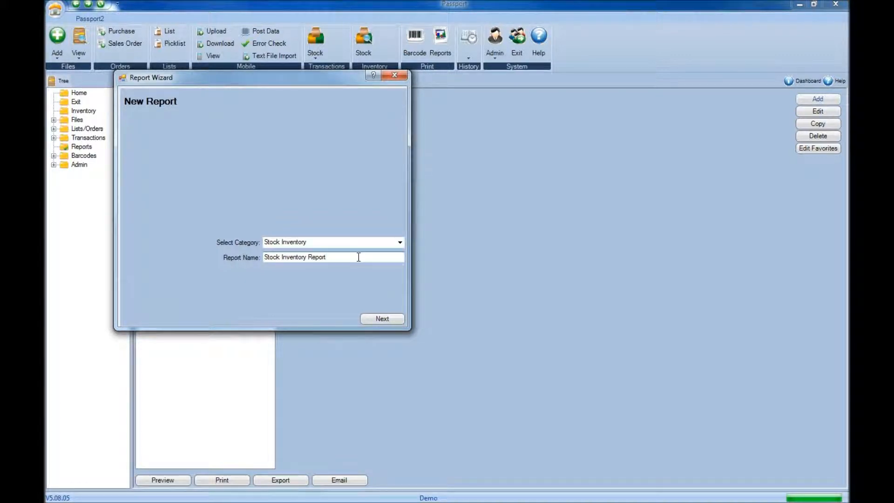
{"action": "left_click_drag", "start_coordinate": [358, 257], "coordinate": [254, 259]}
{"action": "left_click", "coordinate": [367, 321]}
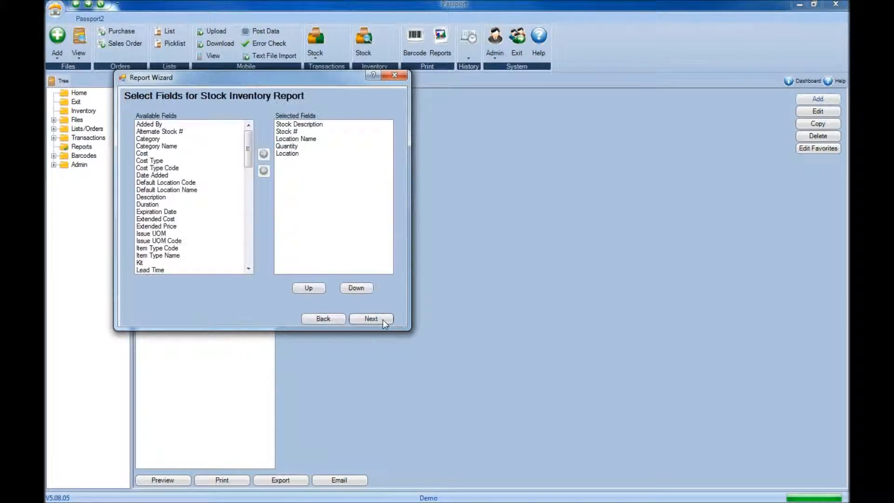
Step: Remove the Location field from the report's selected fields and add the Cost field
{"action": "left_click_drag", "start_coordinate": [282, 124], "coordinate": [281, 158]}
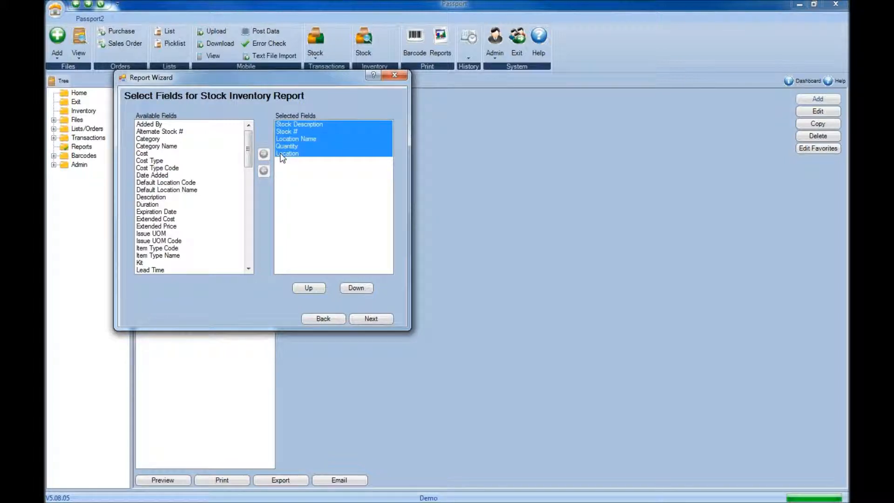
{"action": "left_click", "coordinate": [281, 155]}
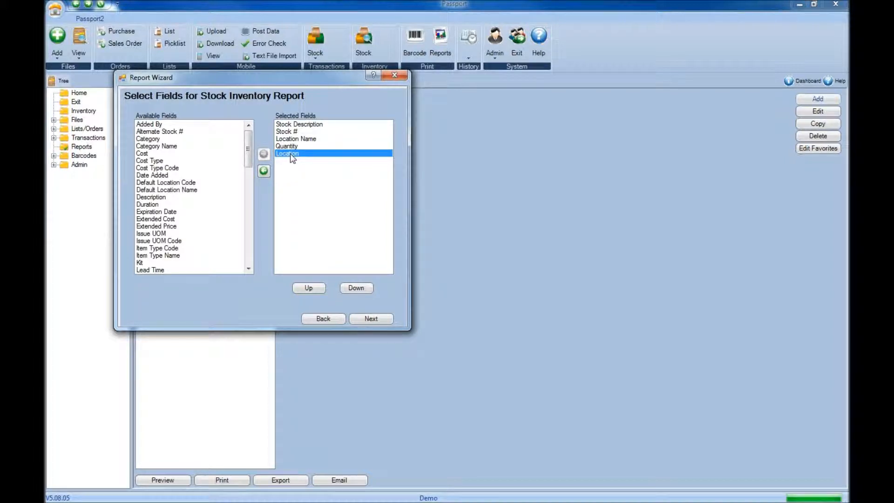
{"action": "left_click", "coordinate": [267, 173]}
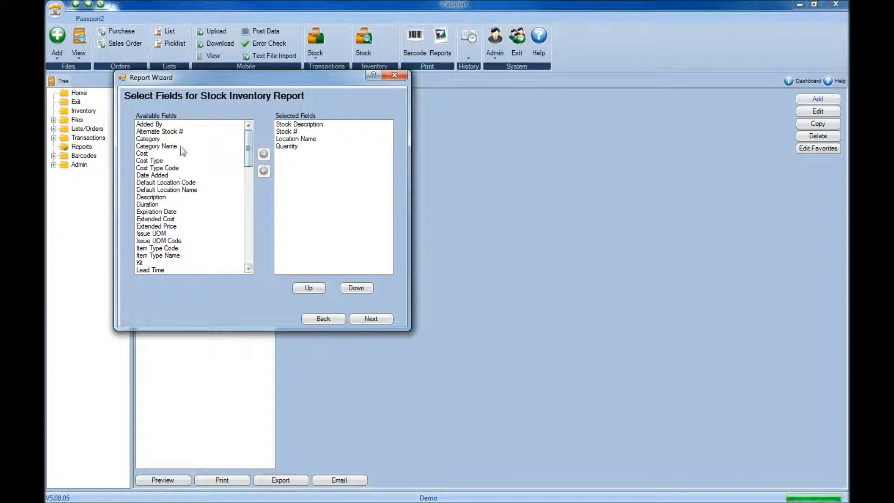
{"action": "left_click", "coordinate": [150, 155]}
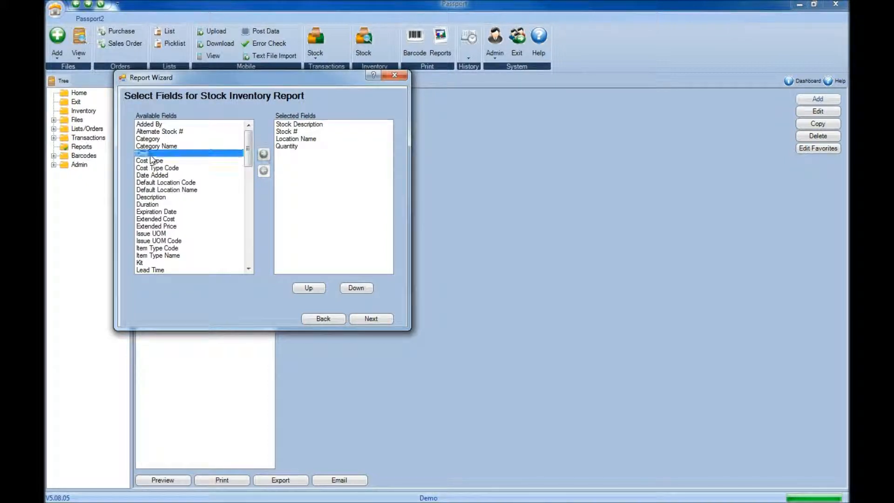
{"action": "left_click", "coordinate": [263, 154]}
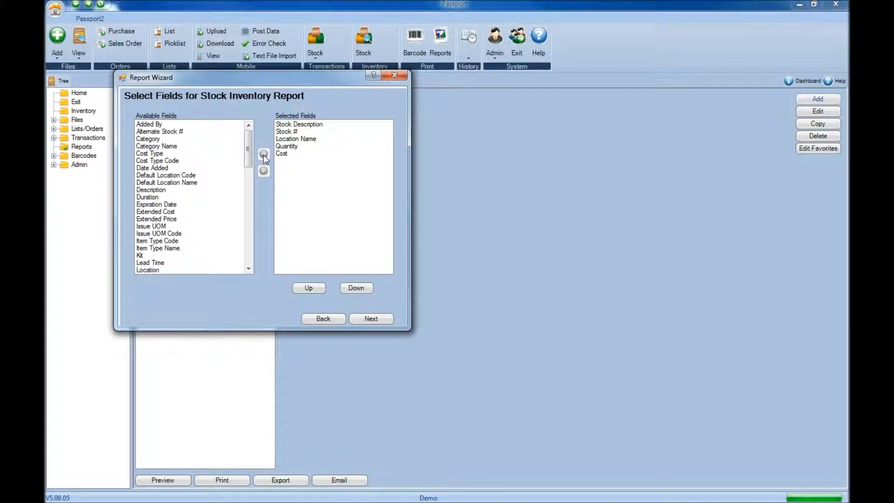
Step: Move Location Name to the first position in the selected fields and continue to the grouping page
{"action": "left_click_drag", "start_coordinate": [248, 151], "coordinate": [293, 157]}
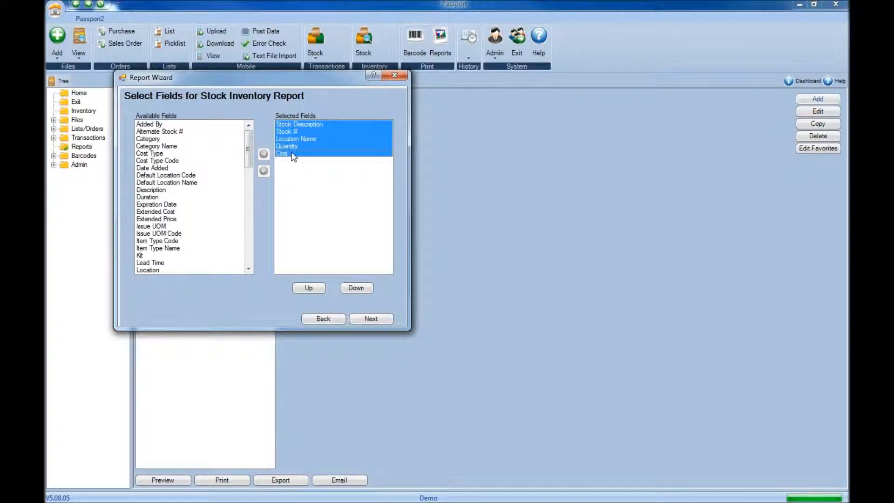
{"action": "left_click", "coordinate": [288, 126]}
{"action": "left_click_drag", "start_coordinate": [287, 127], "coordinate": [284, 166]}
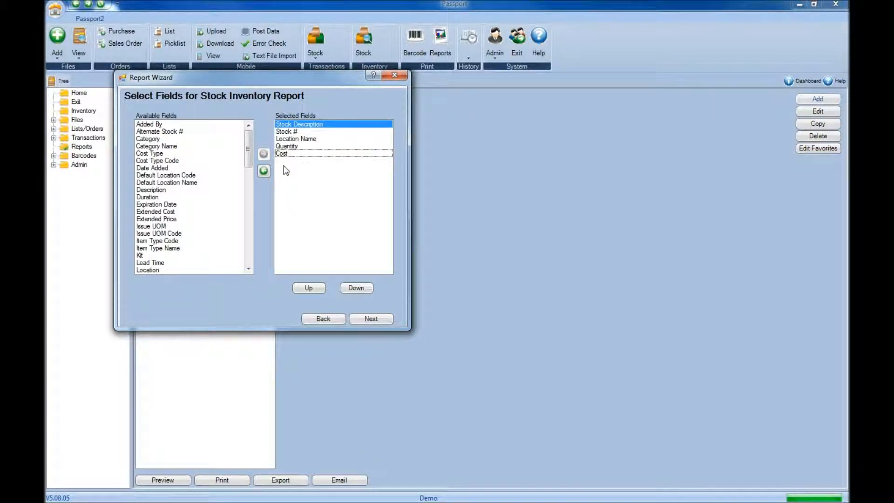
{"action": "left_click", "coordinate": [298, 140]}
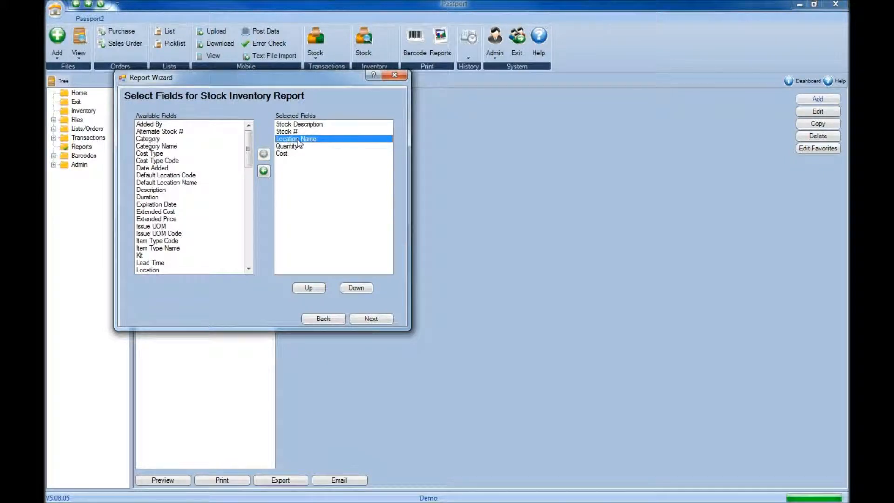
{"action": "left_click", "coordinate": [308, 288]}
{"action": "left_click", "coordinate": [308, 288]}
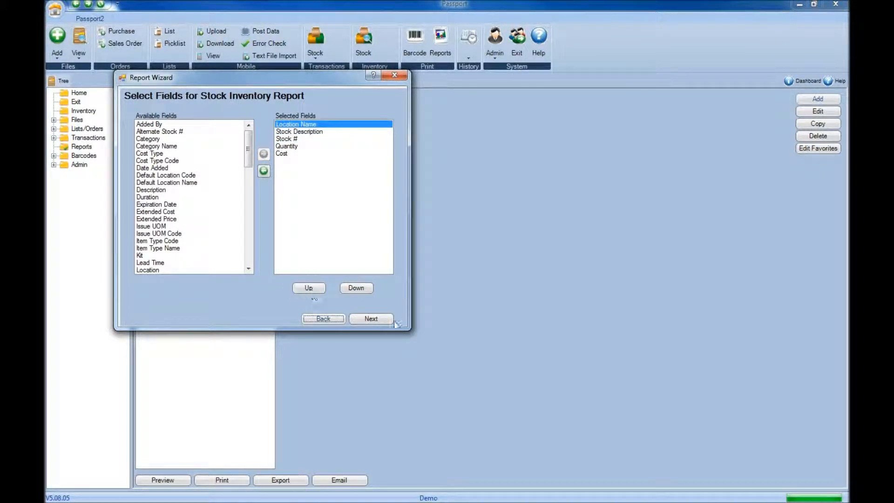
{"action": "left_click", "coordinate": [372, 319]}
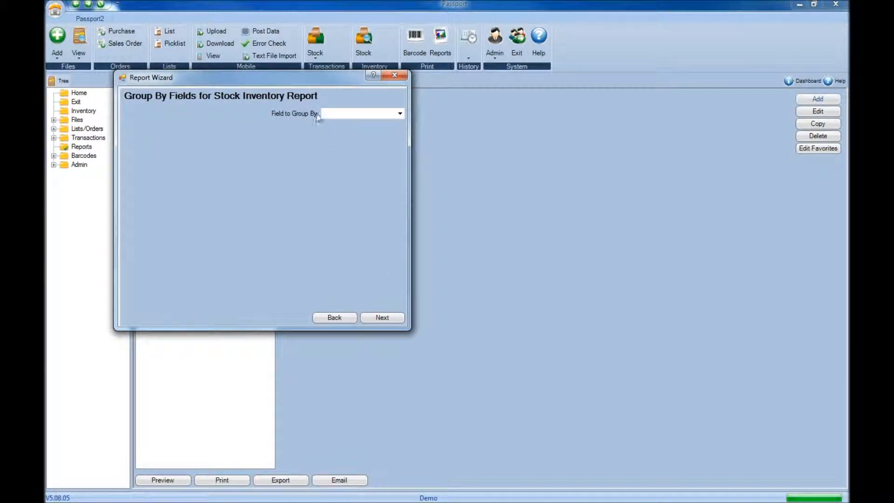
Step: Group the report by Location Name, with only that field in the group header, and continue to the summary page
{"action": "left_click", "coordinate": [400, 113]}
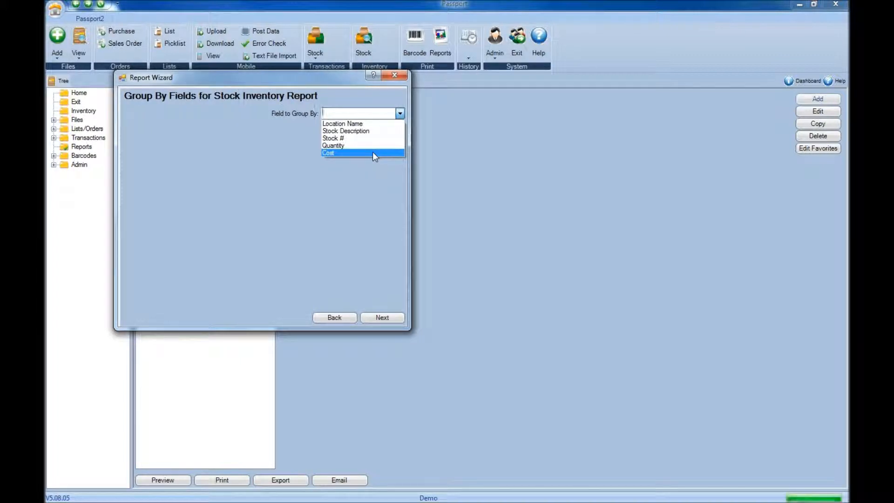
{"action": "left_click", "coordinate": [373, 124]}
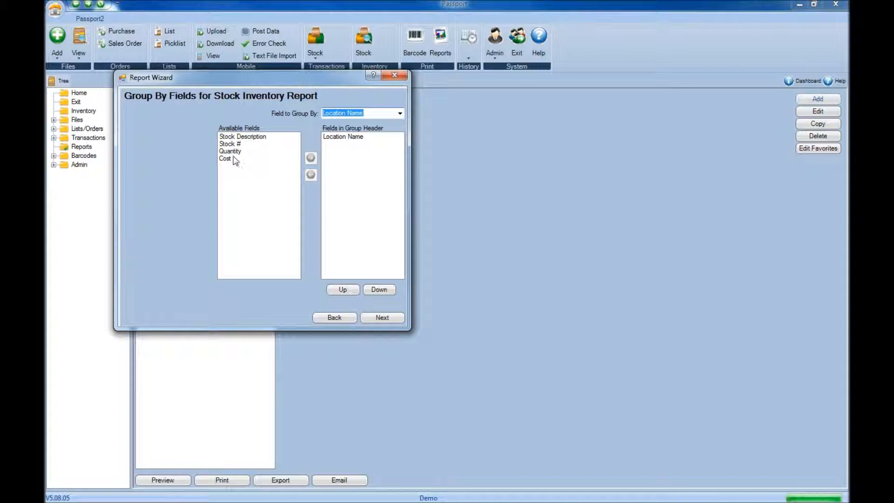
{"action": "left_click", "coordinate": [233, 137]}
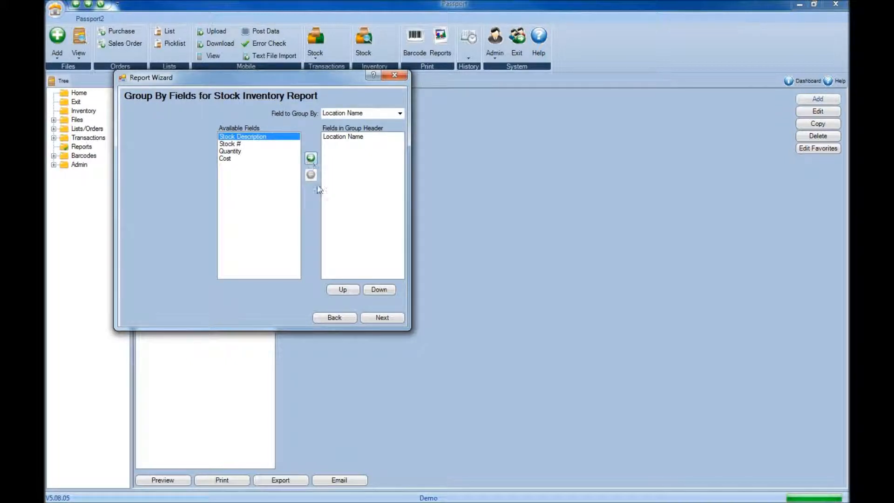
{"action": "left_click", "coordinate": [376, 317]}
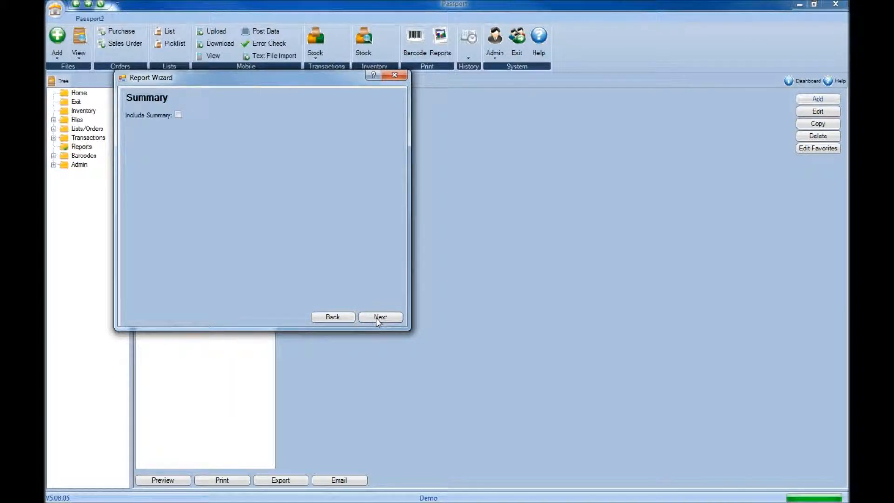
Step: Include a summary with the sum of Cost and the count of Stock #, and continue to group selection
{"action": "left_click", "coordinate": [177, 116]}
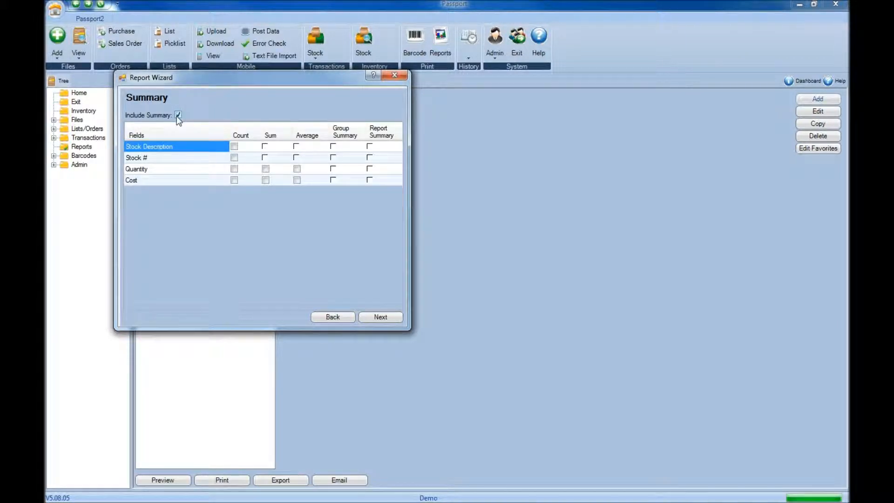
{"action": "left_click", "coordinate": [266, 180]}
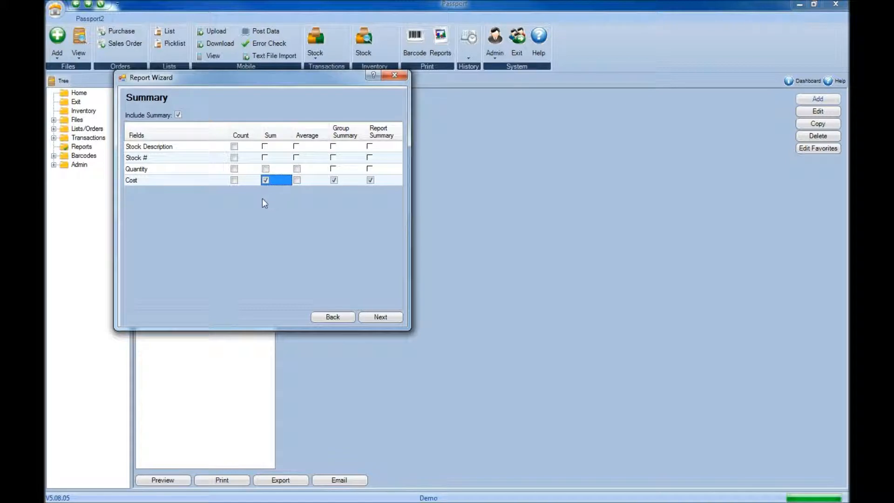
{"action": "left_click", "coordinate": [234, 157]}
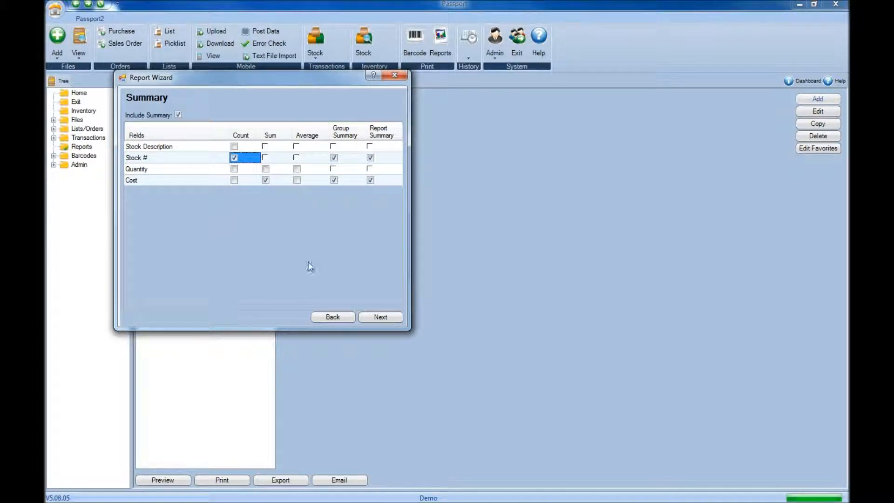
{"action": "left_click", "coordinate": [378, 314]}
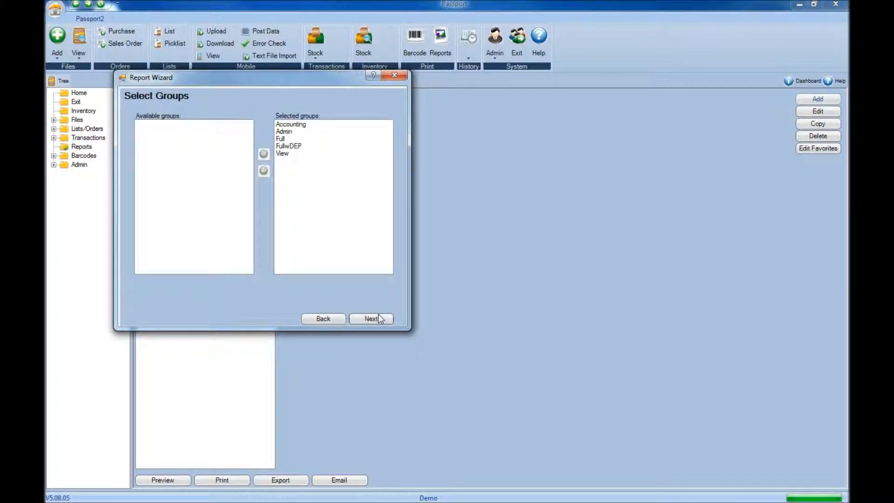
Step: Remove the FullwDEP and View groups from the report's selected groups and continue to the layout options
{"action": "left_click", "coordinate": [282, 146]}
{"action": "left_click", "coordinate": [282, 153], "text": "shift"}
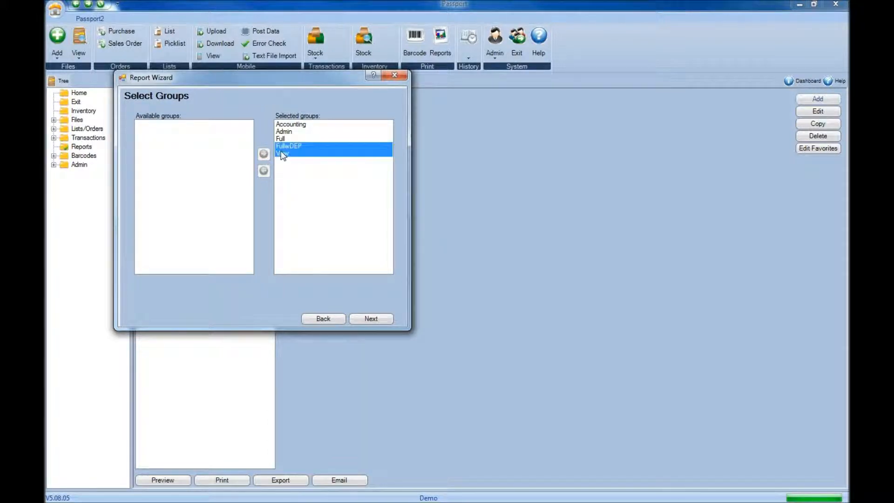
{"action": "left_click", "coordinate": [264, 172]}
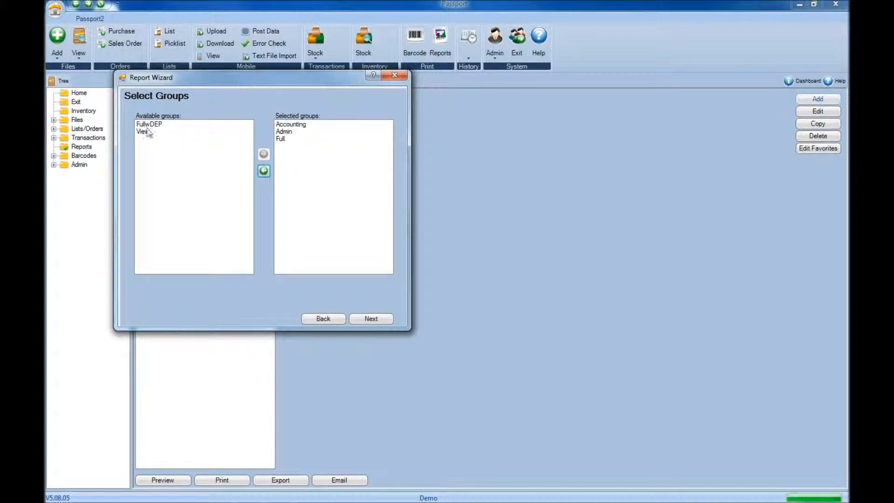
{"action": "left_click_drag", "start_coordinate": [143, 124], "coordinate": [145, 136]}
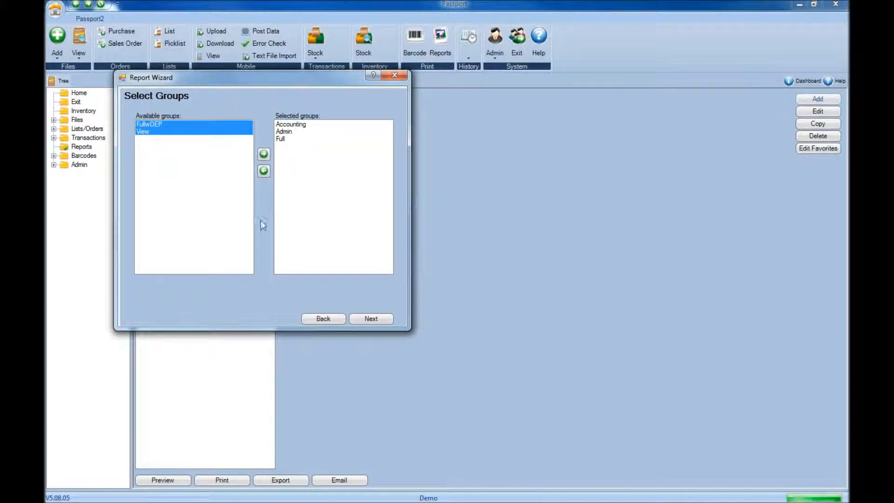
{"action": "left_click_drag", "start_coordinate": [281, 125], "coordinate": [286, 138]}
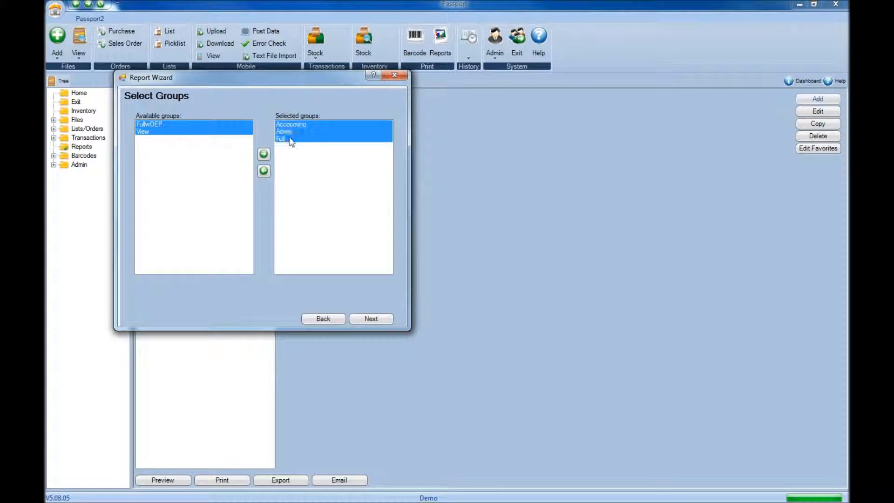
{"action": "left_click", "coordinate": [300, 181]}
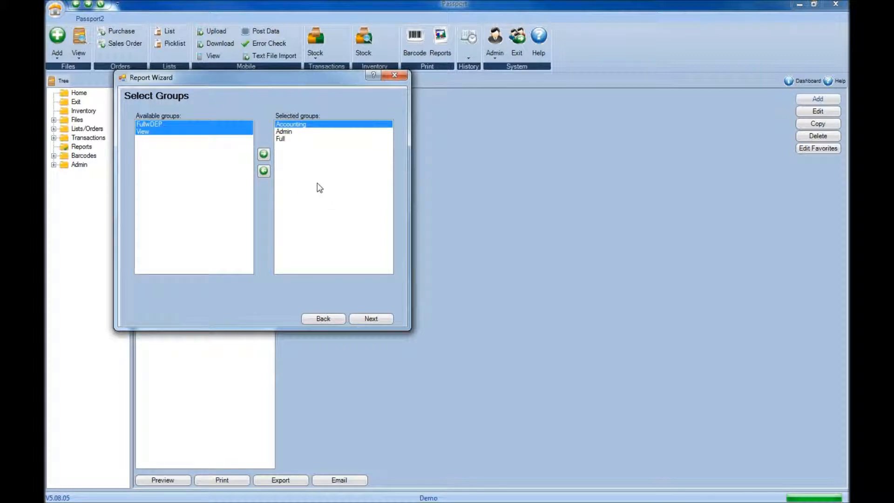
{"action": "left_click", "coordinate": [371, 319]}
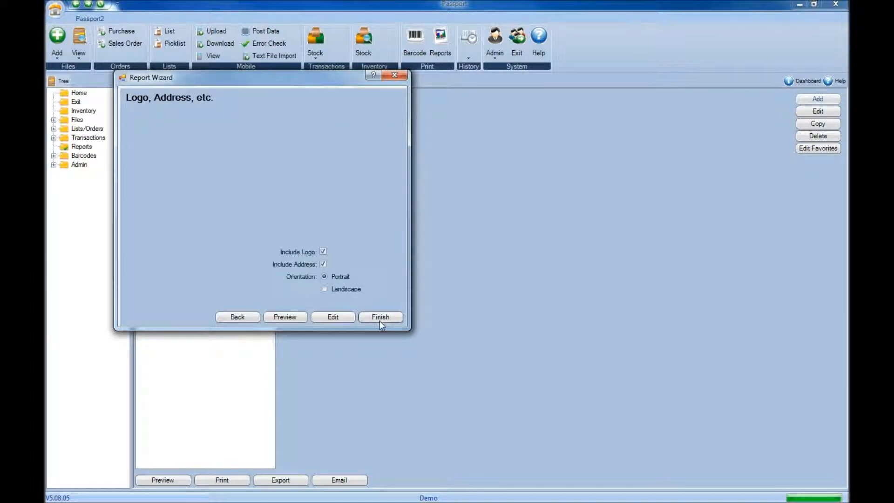
Step: Finish the report in landscape orientation with the logo and address included, and preview it
{"action": "left_click", "coordinate": [323, 252]}
{"action": "left_click", "coordinate": [322, 264]}
{"action": "left_click", "coordinate": [323, 264]}
{"action": "left_click", "coordinate": [322, 252]}
{"action": "left_click", "coordinate": [324, 290]}
{"action": "left_click", "coordinate": [380, 319]}
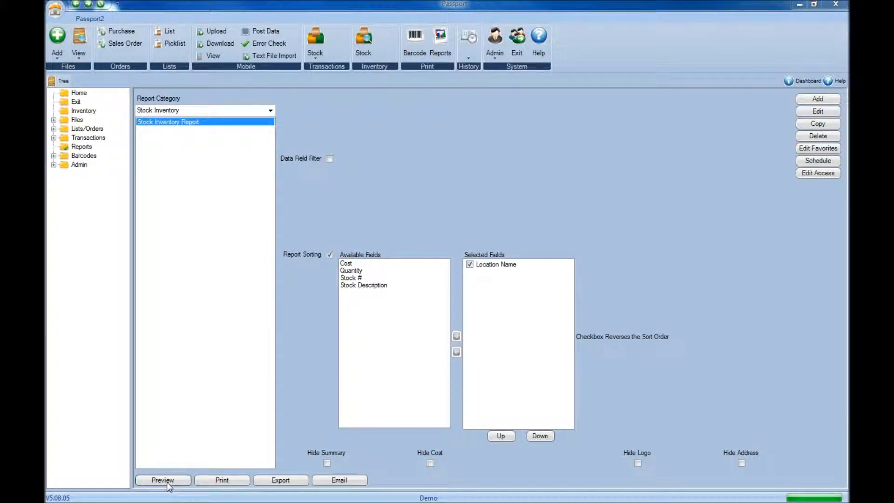
{"action": "left_click", "coordinate": [163, 480]}
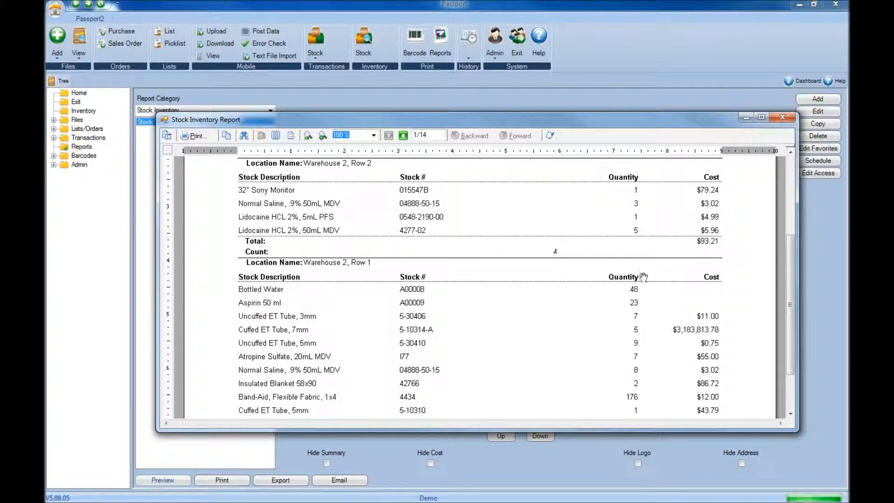
Step: Close the report preview and open the Stock Inventory Report for editing in a maximized report designer
{"action": "left_click", "coordinate": [782, 118]}
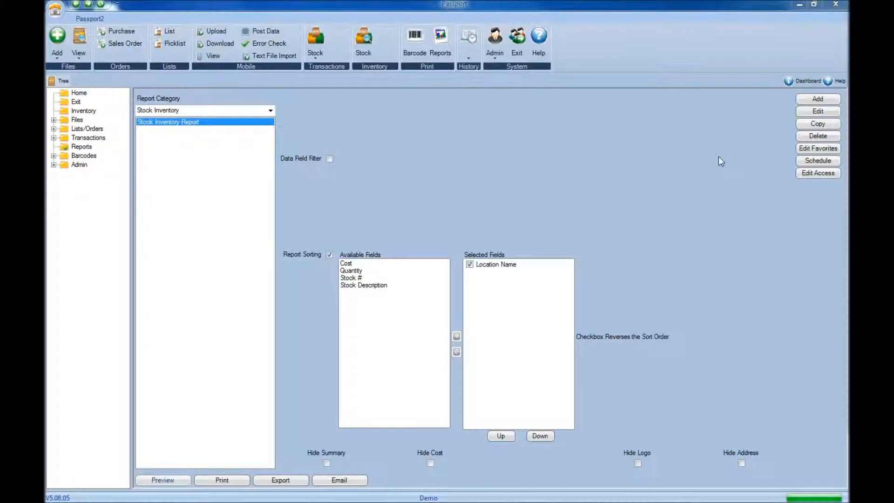
{"action": "left_click", "coordinate": [818, 111]}
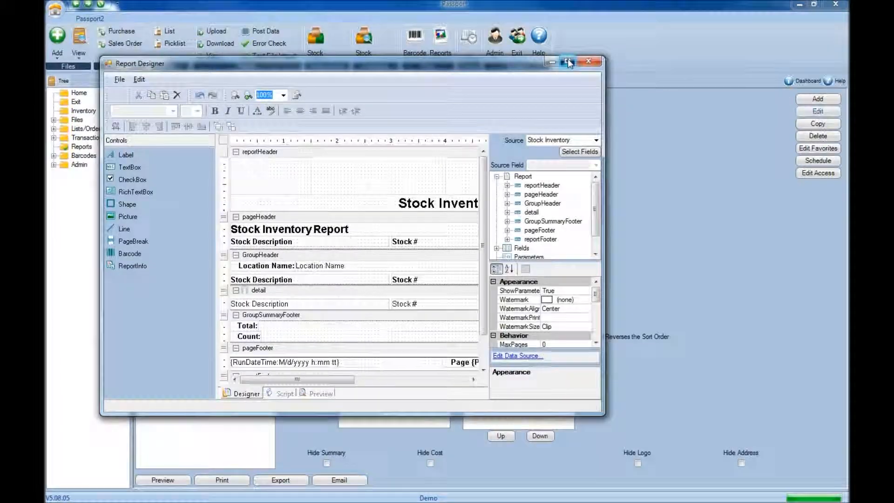
{"action": "double_click", "coordinate": [569, 59]}
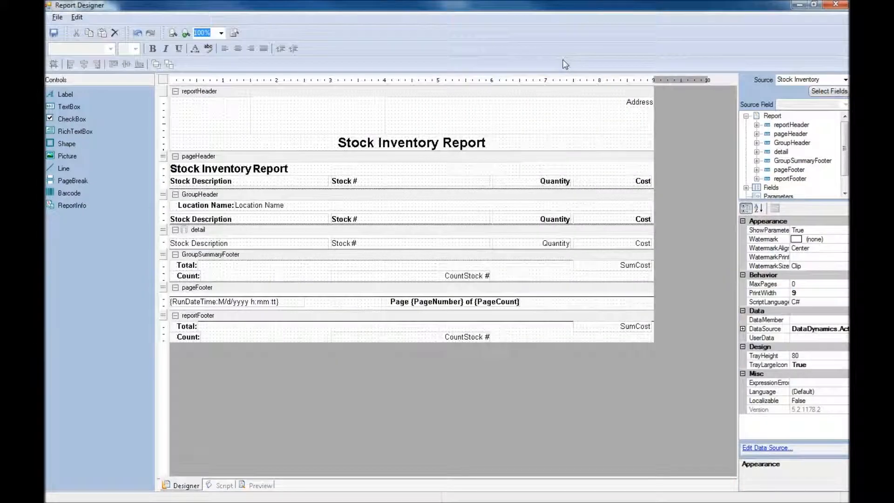
Step: Move the report header's Address field to end at about 5 in, and make the page header's Stock # label 2.25 in wide at 3.25 in
{"action": "left_click_drag", "start_coordinate": [602, 115], "coordinate": [289, 118]}
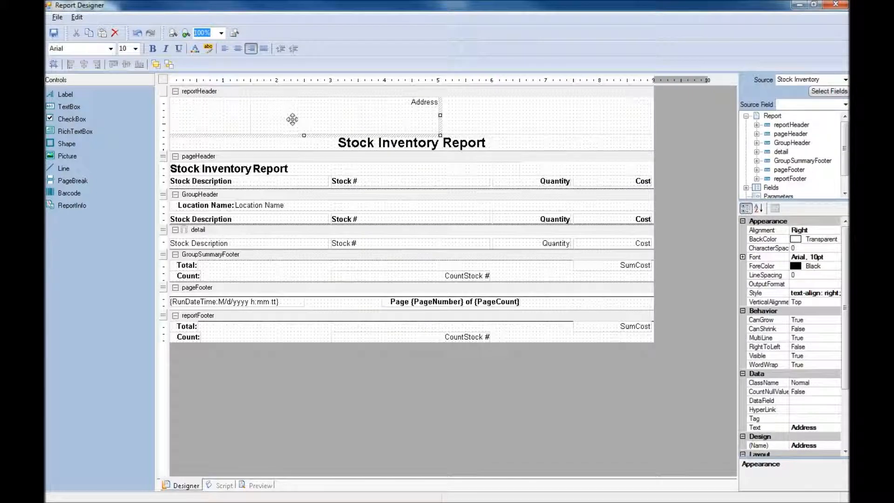
{"action": "left_click", "coordinate": [348, 177]}
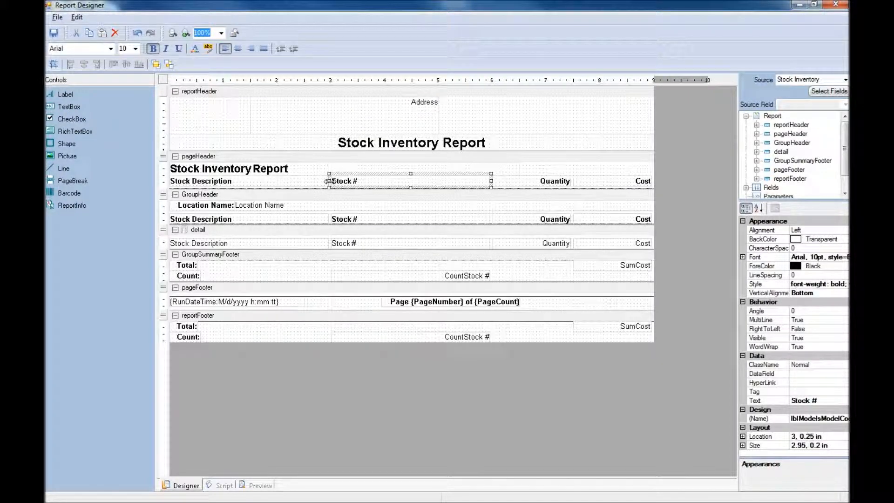
{"action": "left_click_drag", "start_coordinate": [330, 181], "coordinate": [382, 180]}
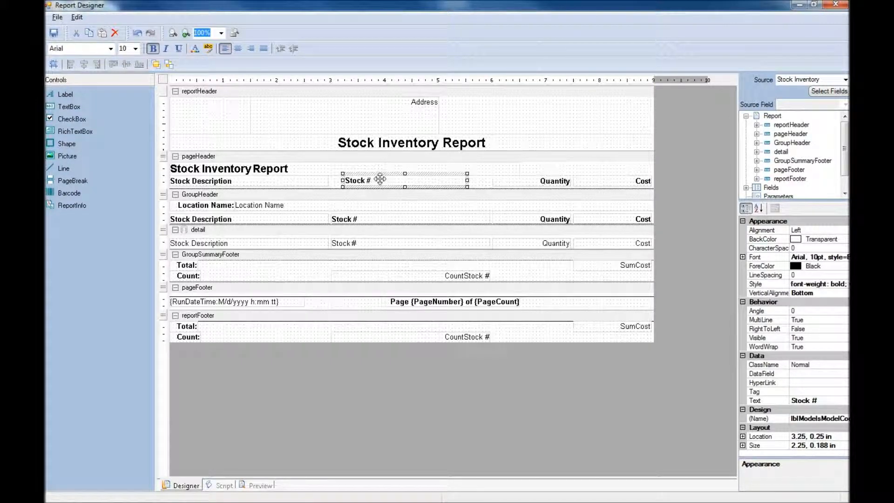
Step: Set the text color of the Stock Inventory Report title in the report header to Red
{"action": "left_click", "coordinate": [402, 144]}
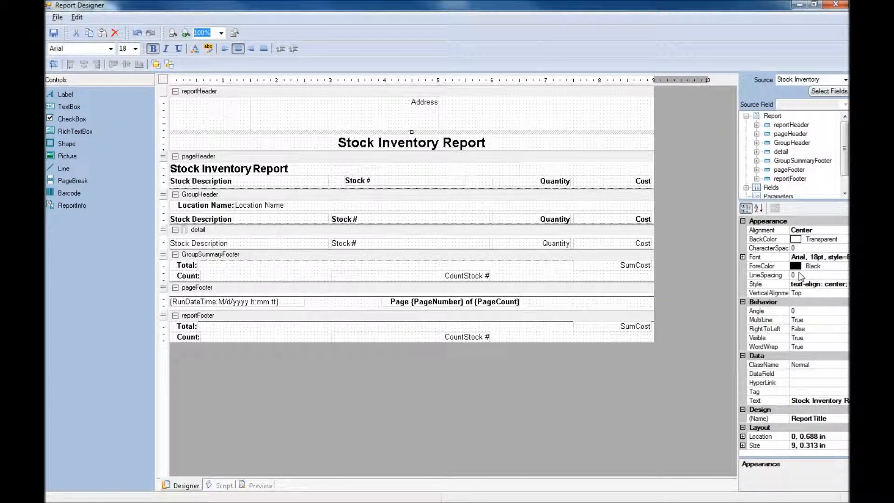
{"action": "left_click", "coordinate": [815, 268]}
{"action": "left_click", "coordinate": [845, 267]}
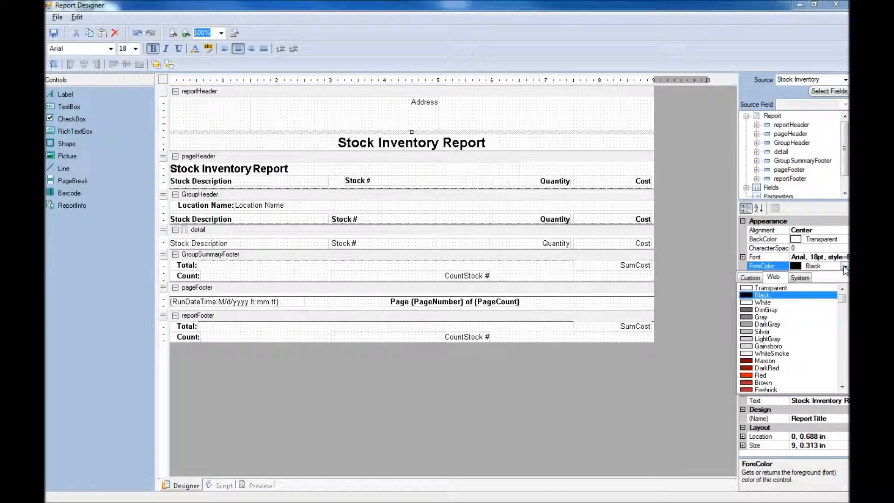
{"action": "left_click", "coordinate": [764, 375]}
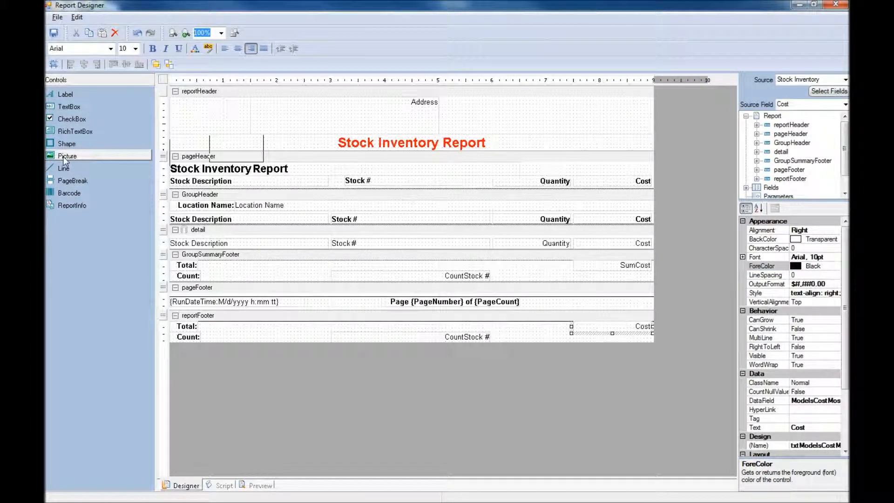
Step: Insert the asap_logo picture into the report header, between the Address field and the right margin, and deselect everything
{"action": "left_click", "coordinate": [65, 158]}
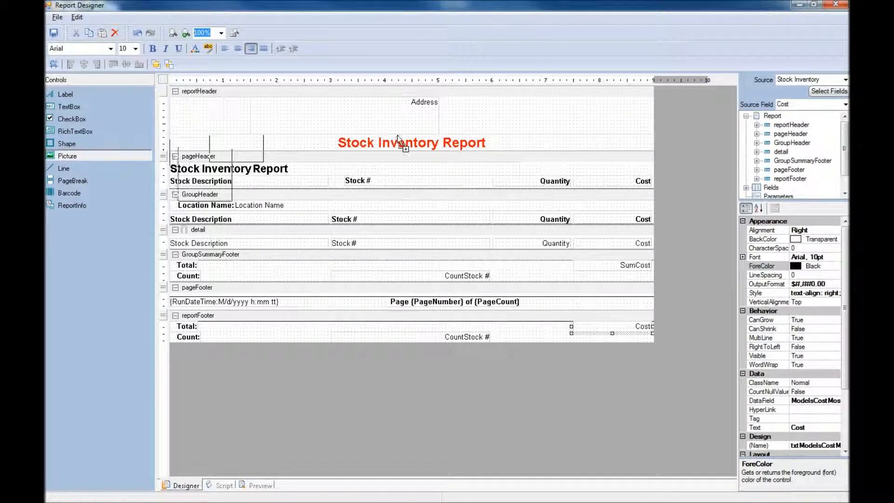
{"action": "left_click", "coordinate": [543, 105]}
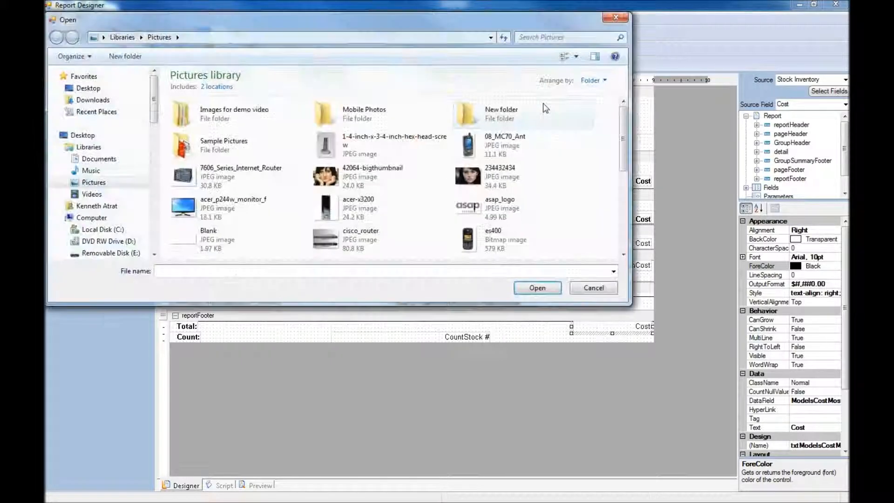
{"action": "left_click_drag", "start_coordinate": [625, 152], "coordinate": [624, 195]}
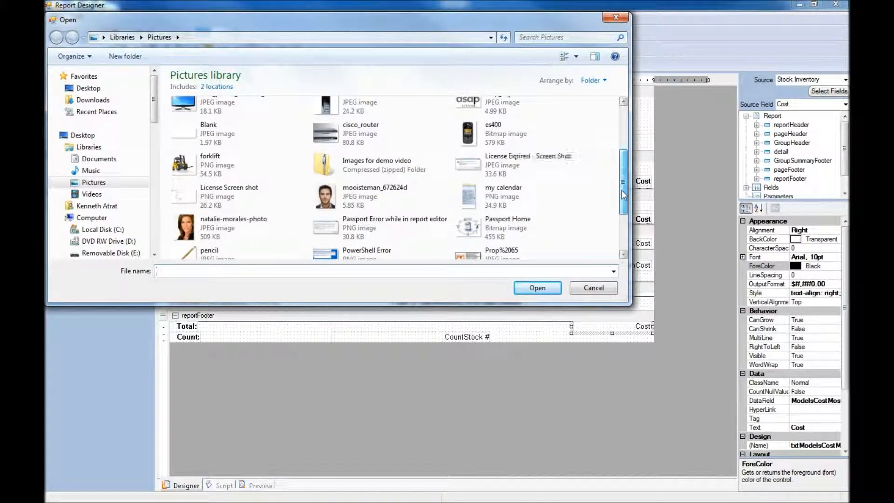
{"action": "double_click", "coordinate": [509, 110]}
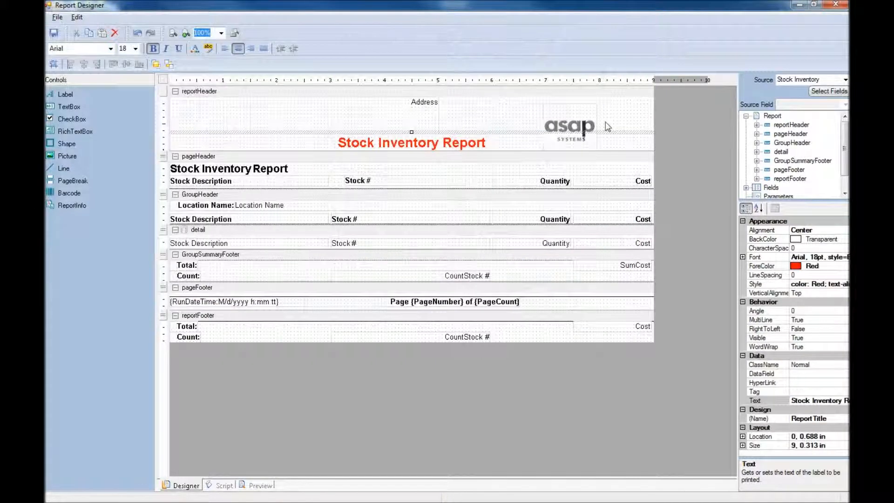
{"action": "left_click", "coordinate": [621, 126]}
{"action": "left_click", "coordinate": [670, 122]}
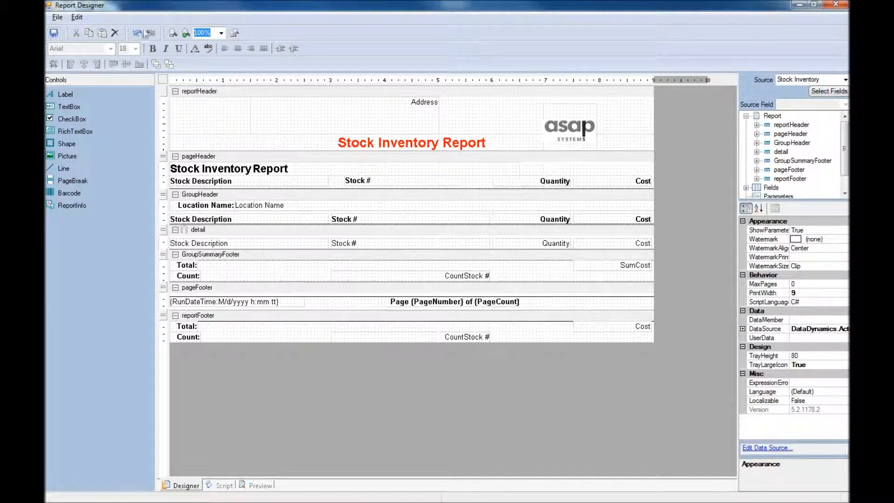
Step: Preview the edited Stock Inventory Report and check its layout across the full page width
{"action": "left_click", "coordinate": [151, 485]}
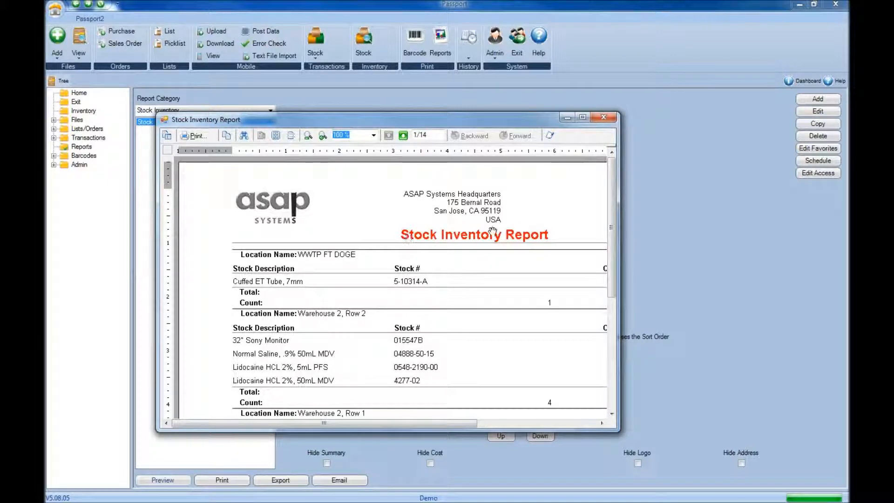
{"action": "left_click_drag", "start_coordinate": [424, 421], "coordinate": [538, 422]}
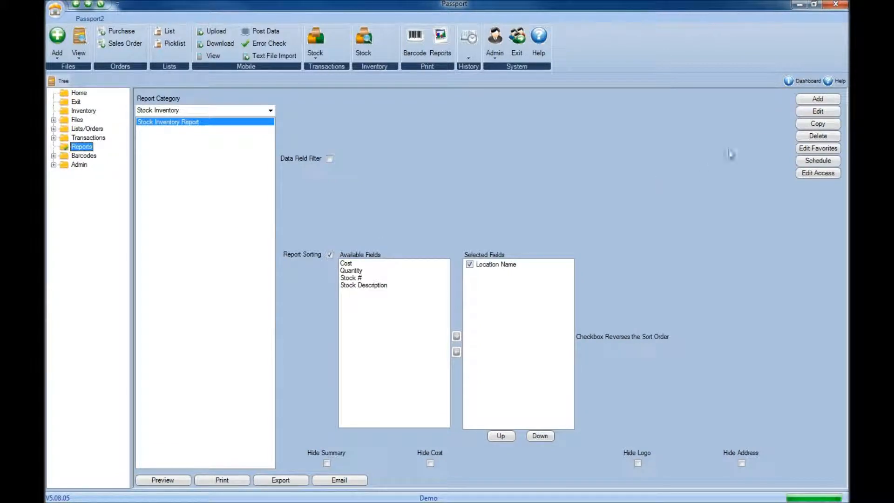
Step: Start a new report, browse the available report categories and keep Stock Inventory as the category
{"action": "left_click", "coordinate": [818, 99]}
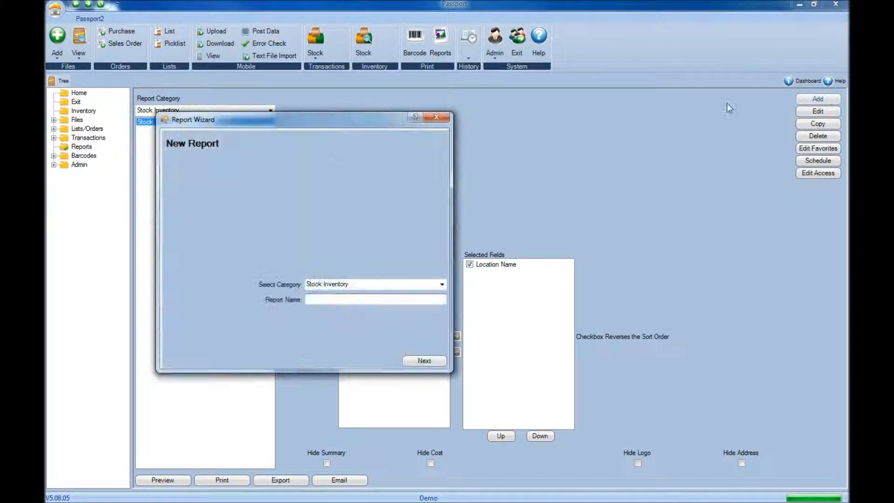
{"action": "left_click", "coordinate": [441, 284]}
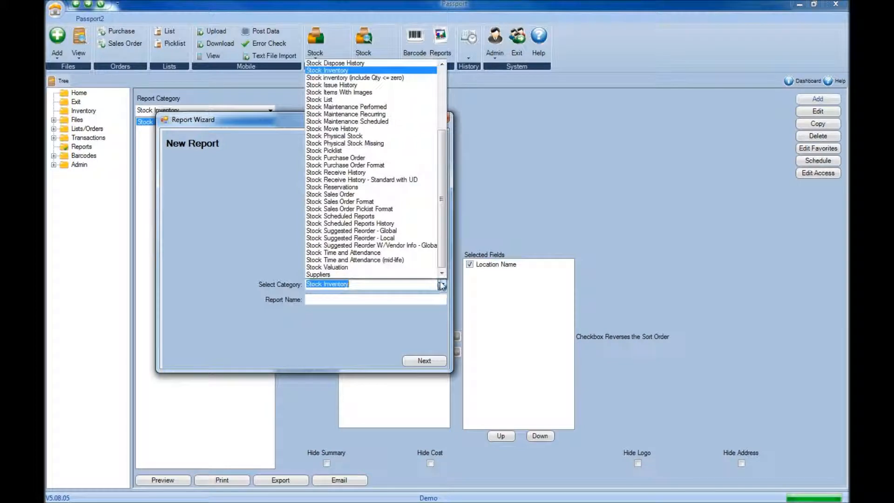
{"action": "left_click_drag", "start_coordinate": [442, 262], "coordinate": [447, 197]}
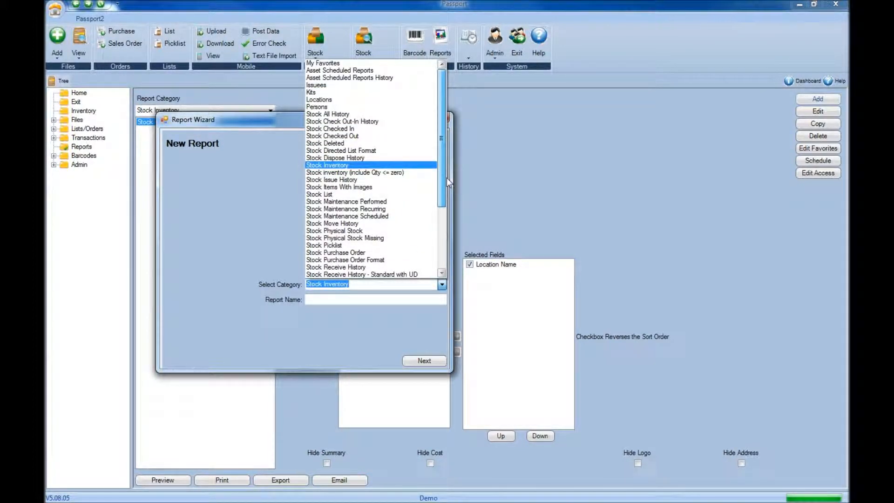
{"action": "left_click", "coordinate": [368, 335]}
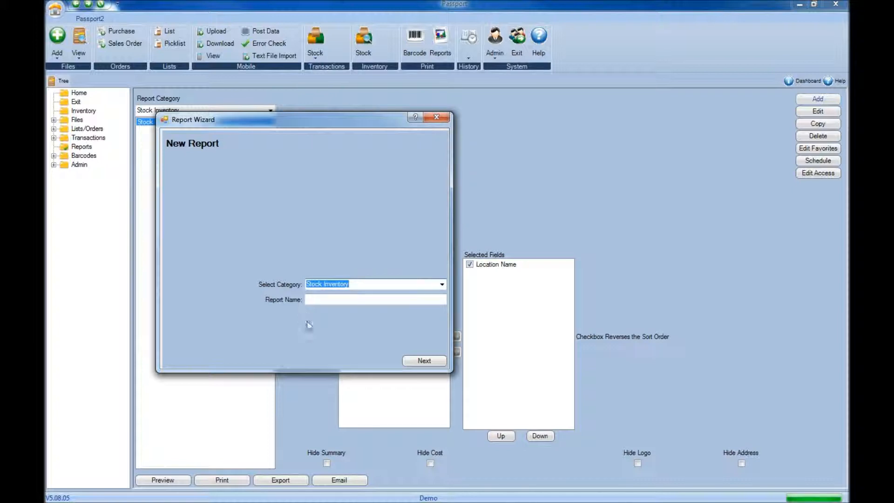
{"action": "left_click", "coordinate": [341, 300]}
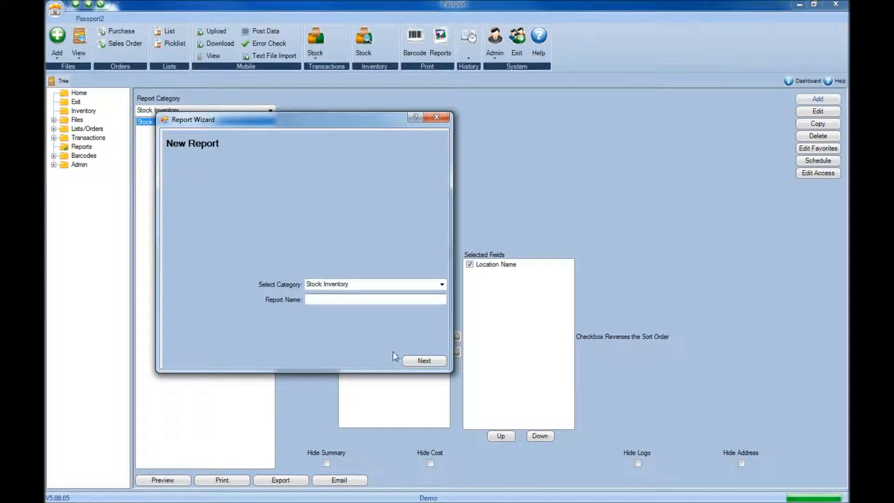